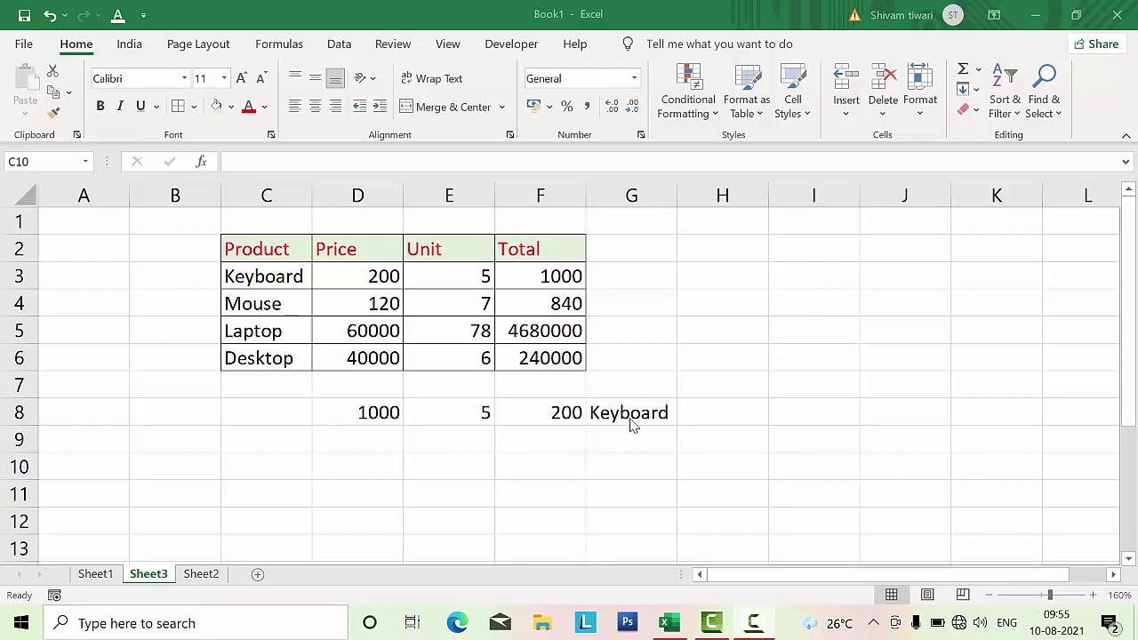
# - Recommit the reversed lookup formula in D8 as an array formula
pyautogui.click(377, 410)
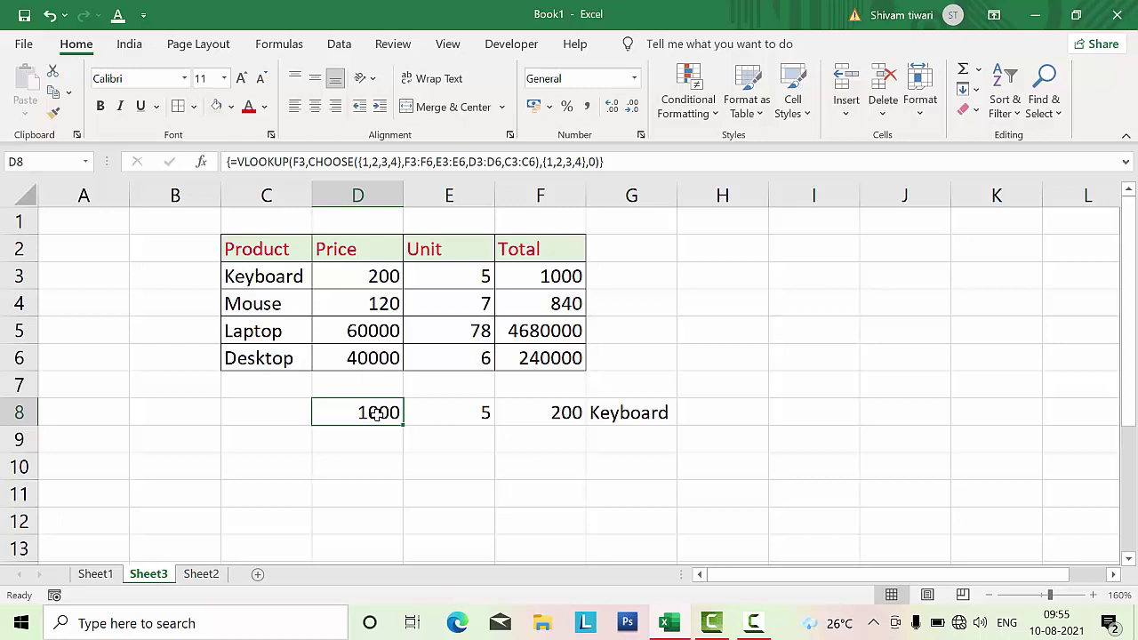
pyautogui.press('F2')
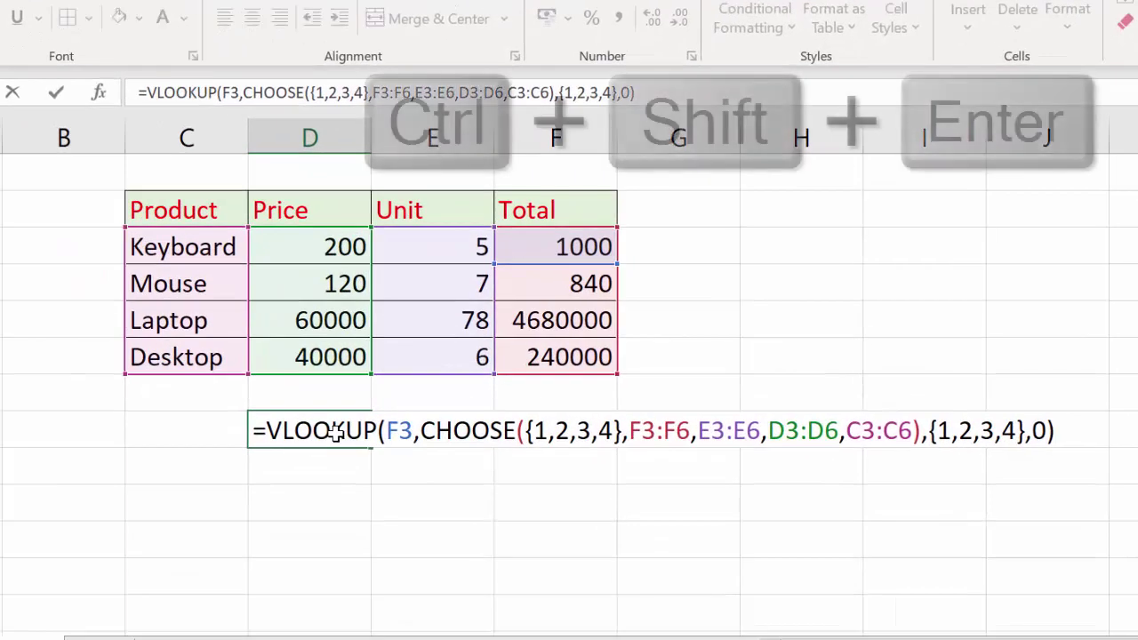
pyautogui.hotkey('ctrl', 'shift', 'Return')
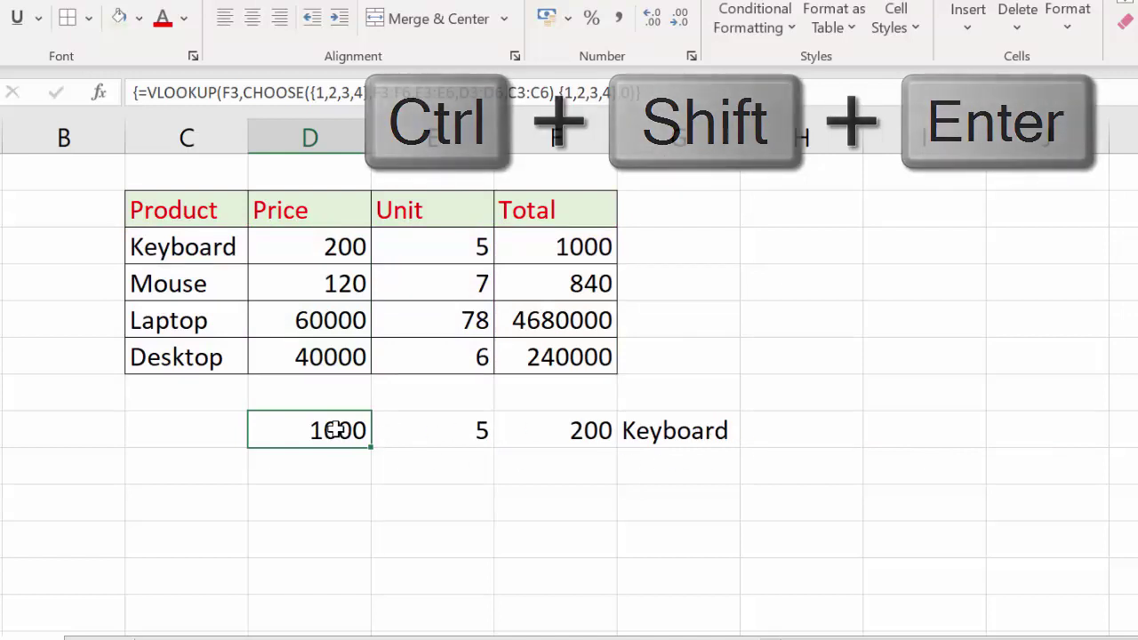
# - Give the Keyboard Total cell F3 (1000) a light gold fill
pyautogui.click(555, 246)
pyautogui.click(139, 18)
pyautogui.click(264, 113)
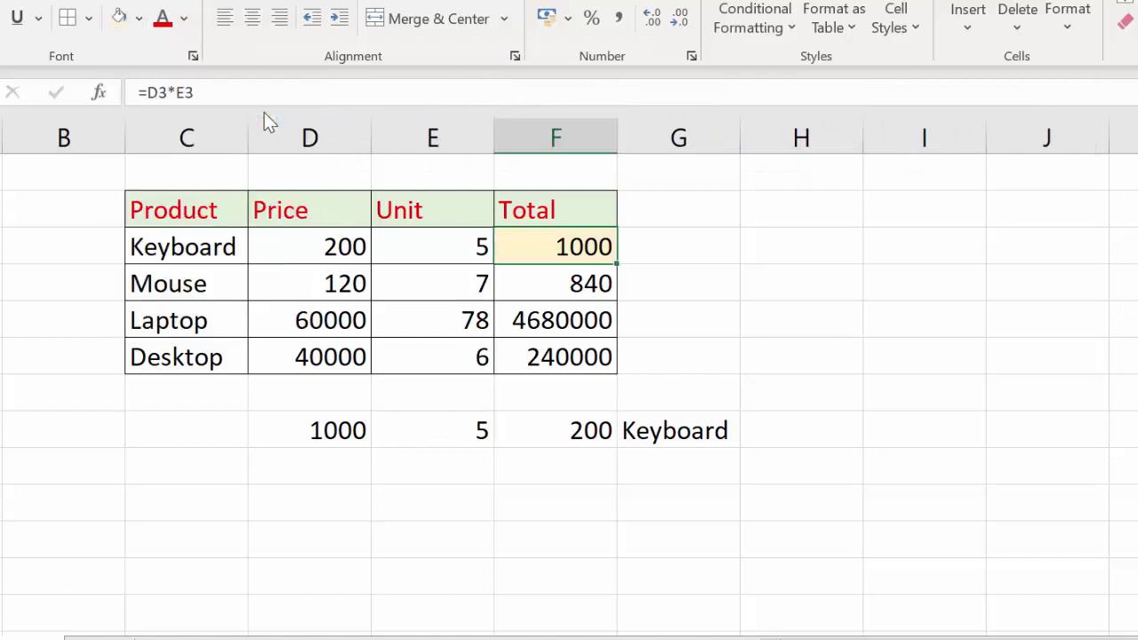
# - Fill the Keyboard, Price and Unit cells C3:E3 light gold
pyautogui.click(193, 248)
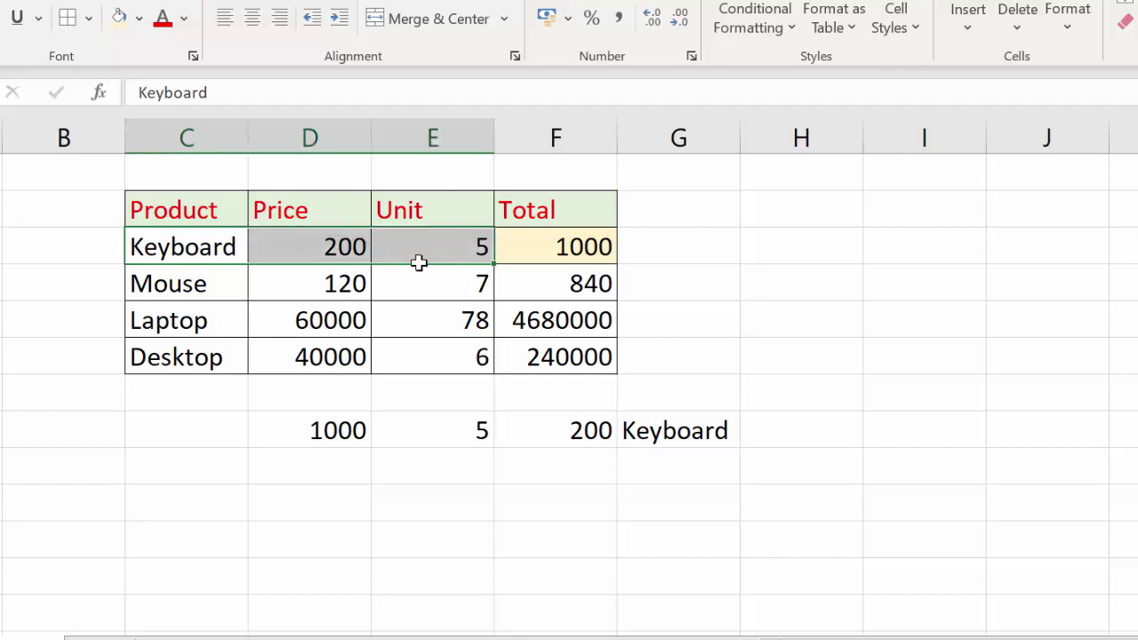
pyautogui.moveTo(193, 248); pyautogui.dragTo(416, 254)
pyautogui.click(119, 16)
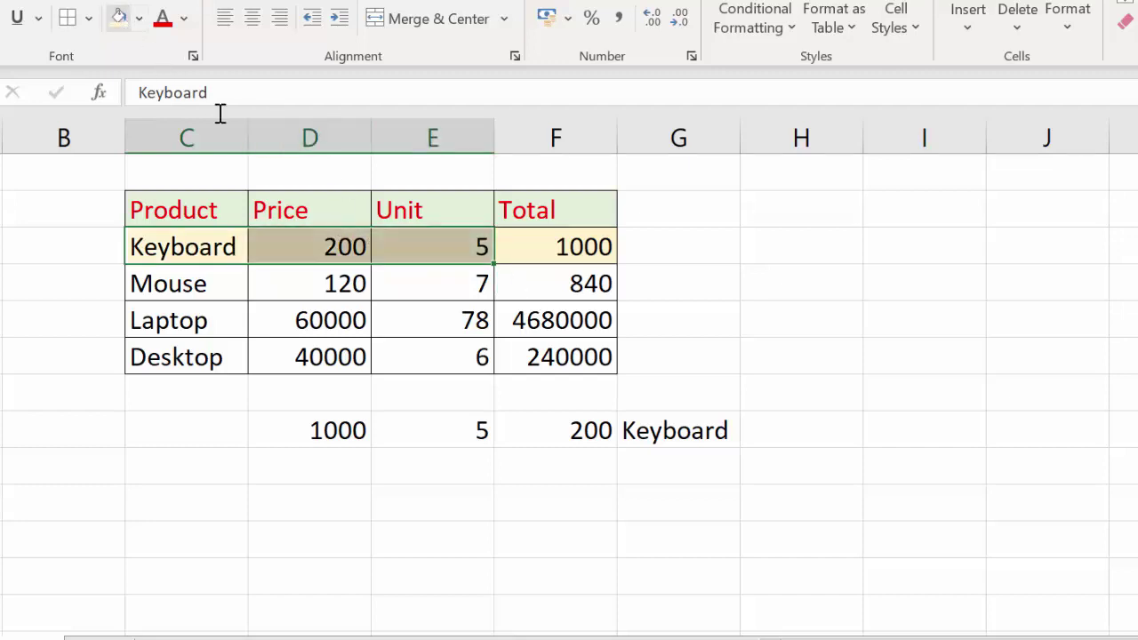
# - Delete the old lookup results in D8:G8
pyautogui.click(521, 631)
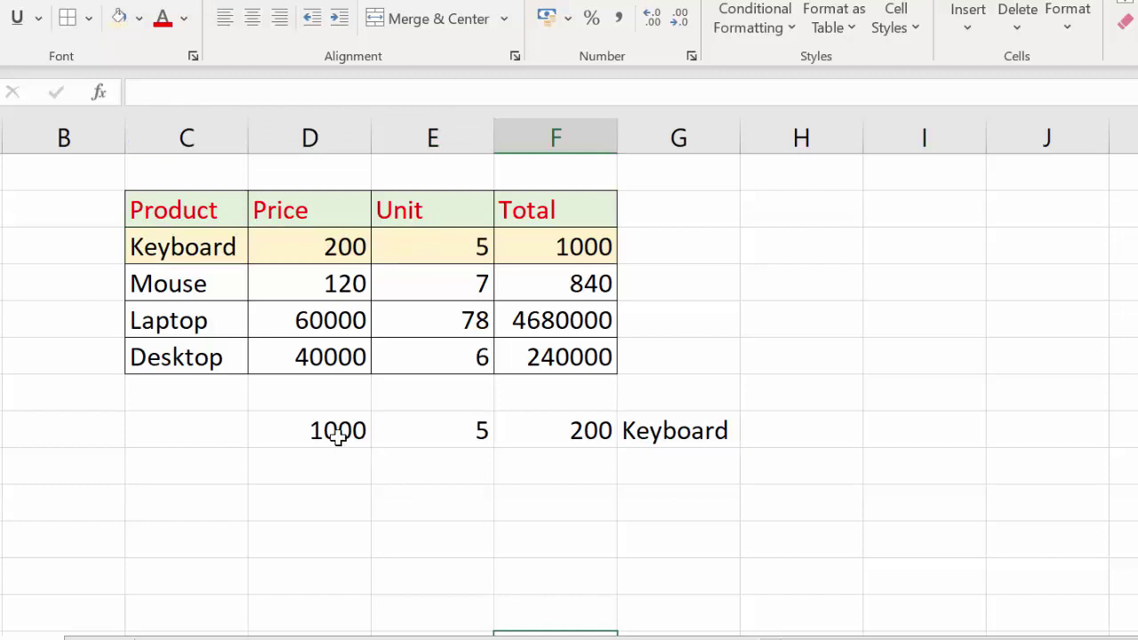
pyautogui.moveTo(336, 431); pyautogui.dragTo(658, 434)
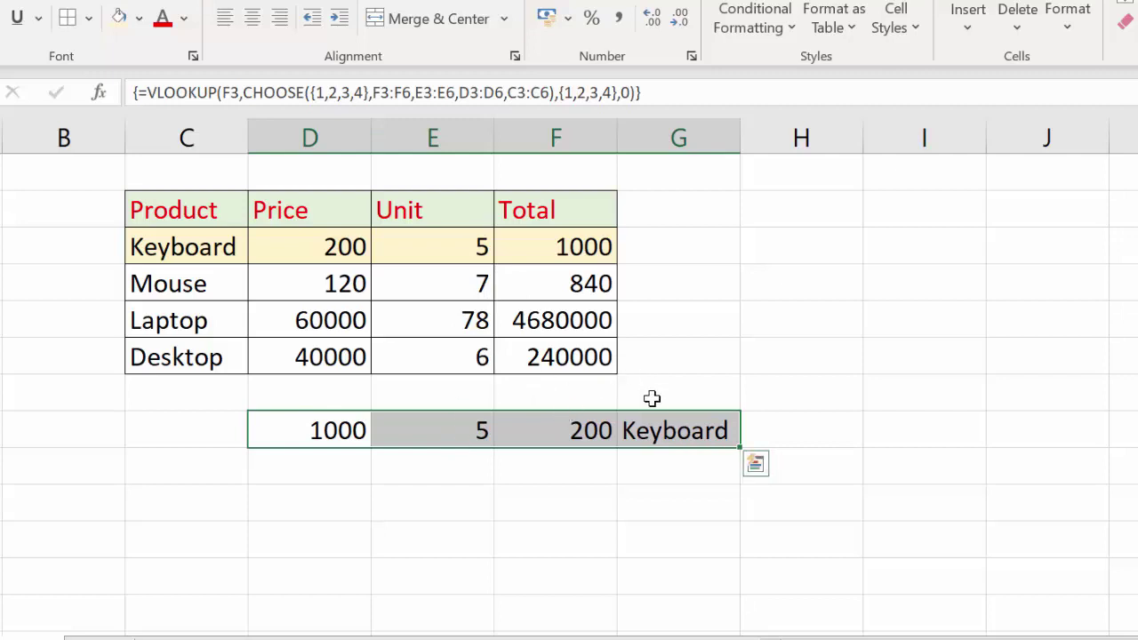
pyautogui.press('Delete')
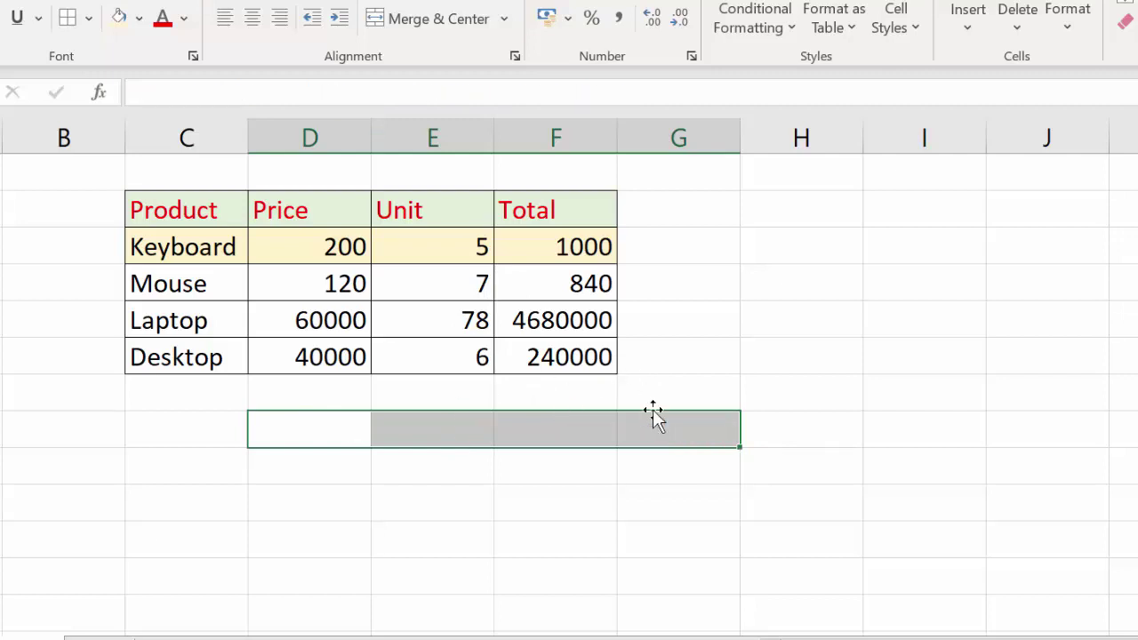
# - In the column C cell below the table, begin =VLOOKUP(F3,CHOOSE({1,2,3,4},
pyautogui.click(167, 444)
pyautogui.write('=v')
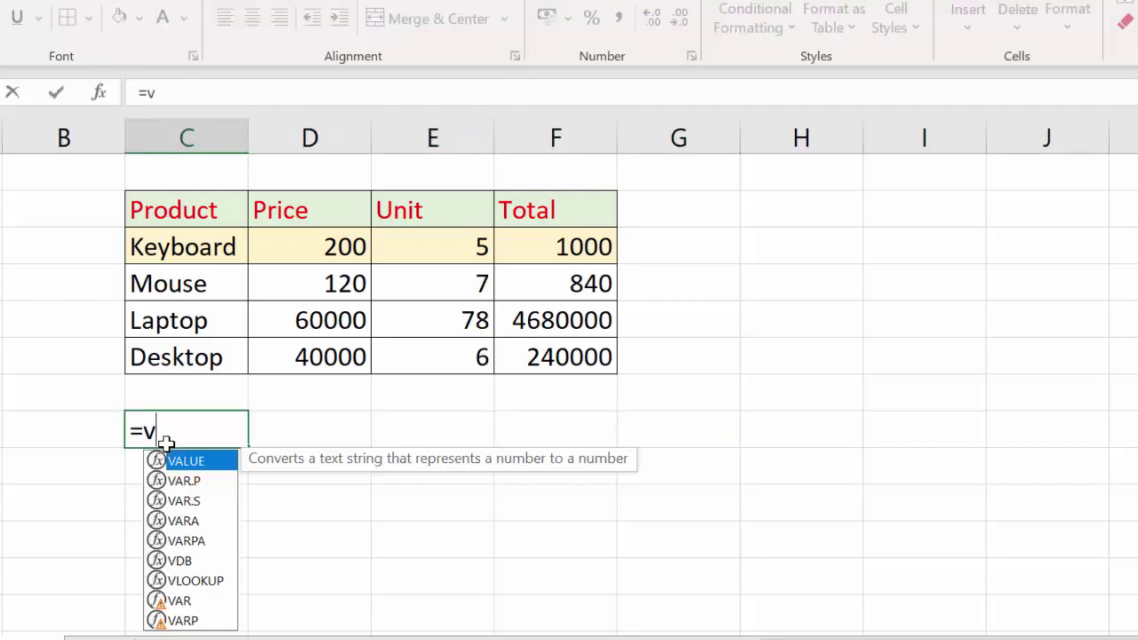
pyautogui.write('loo')
pyautogui.press('Tab')
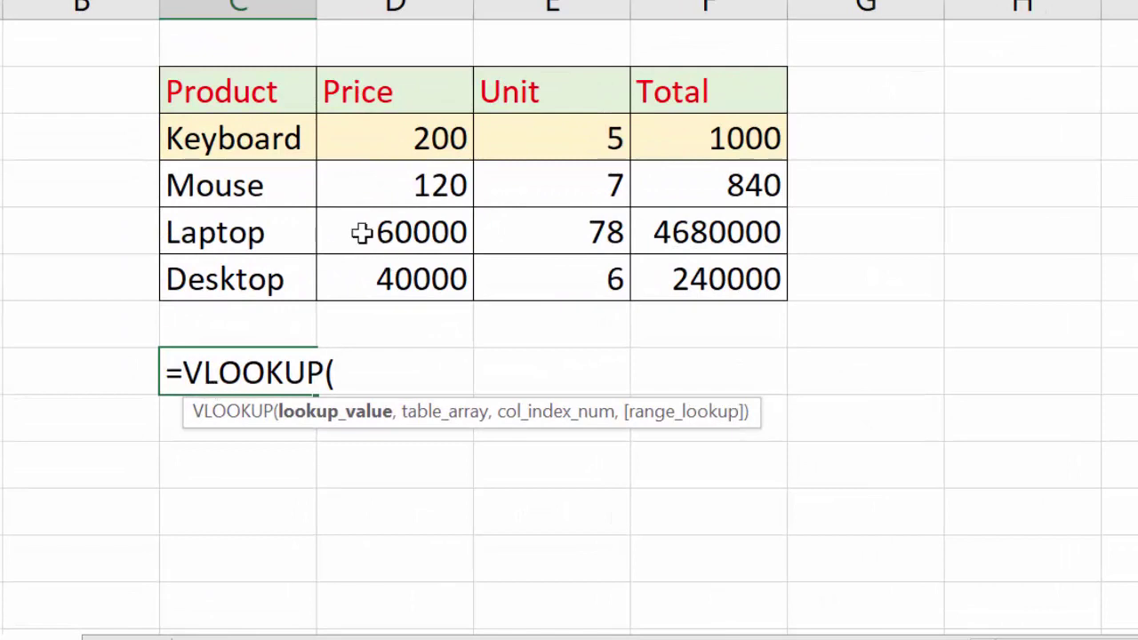
pyautogui.click(233, 143)
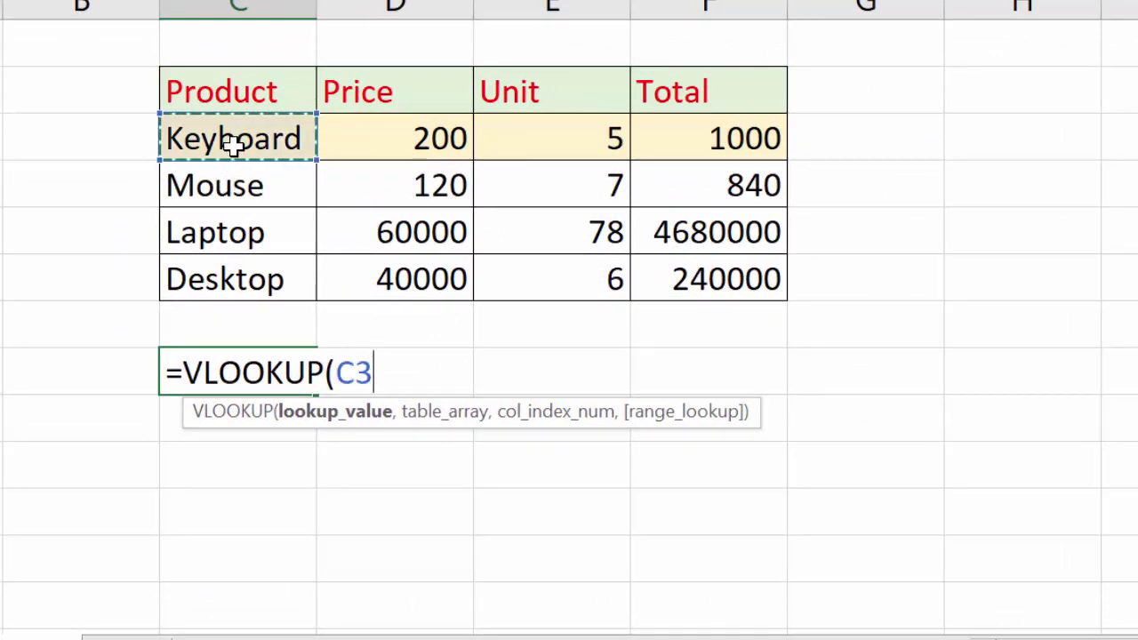
pyautogui.press('BackSpace')
pyautogui.press('BackSpace')
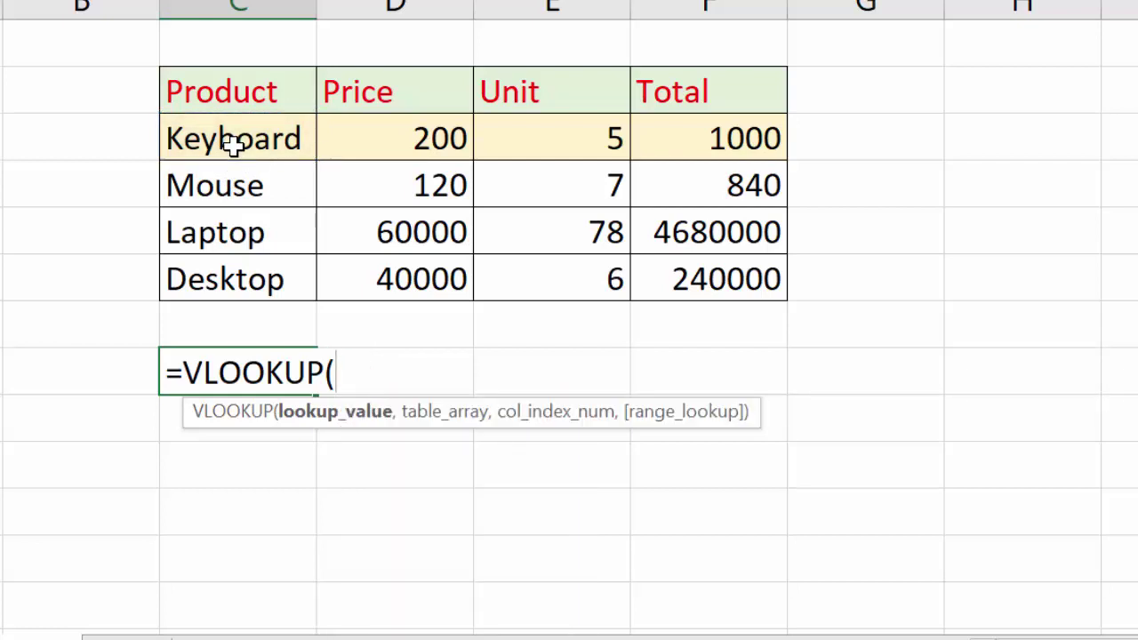
pyautogui.click(707, 133)
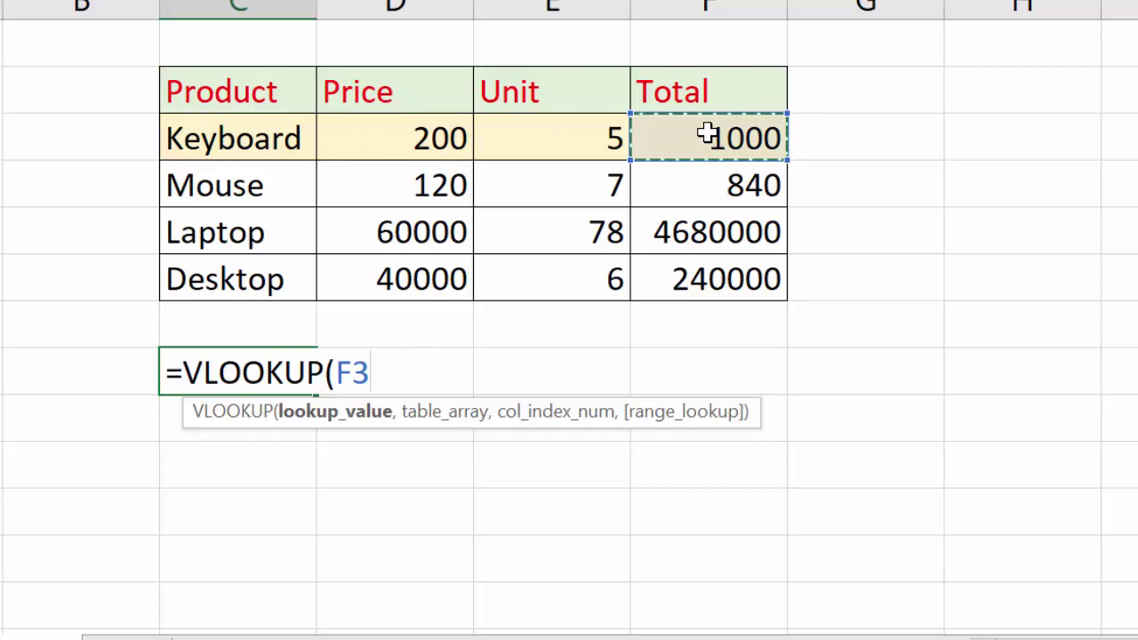
pyautogui.write(',')
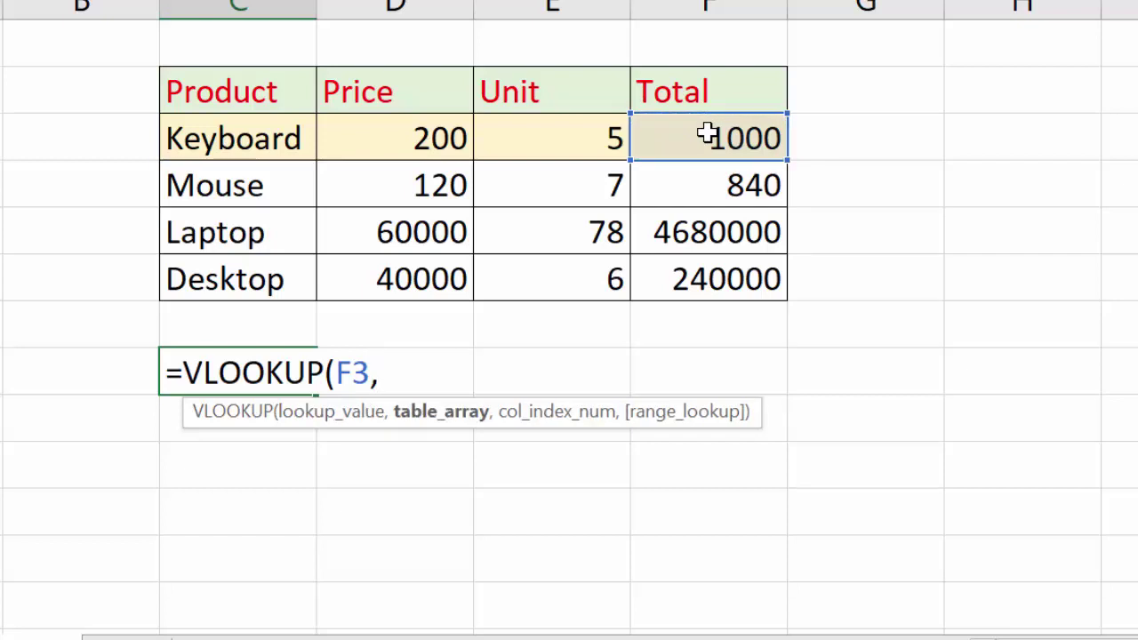
pyautogui.write('choo')
pyautogui.press('Tab')
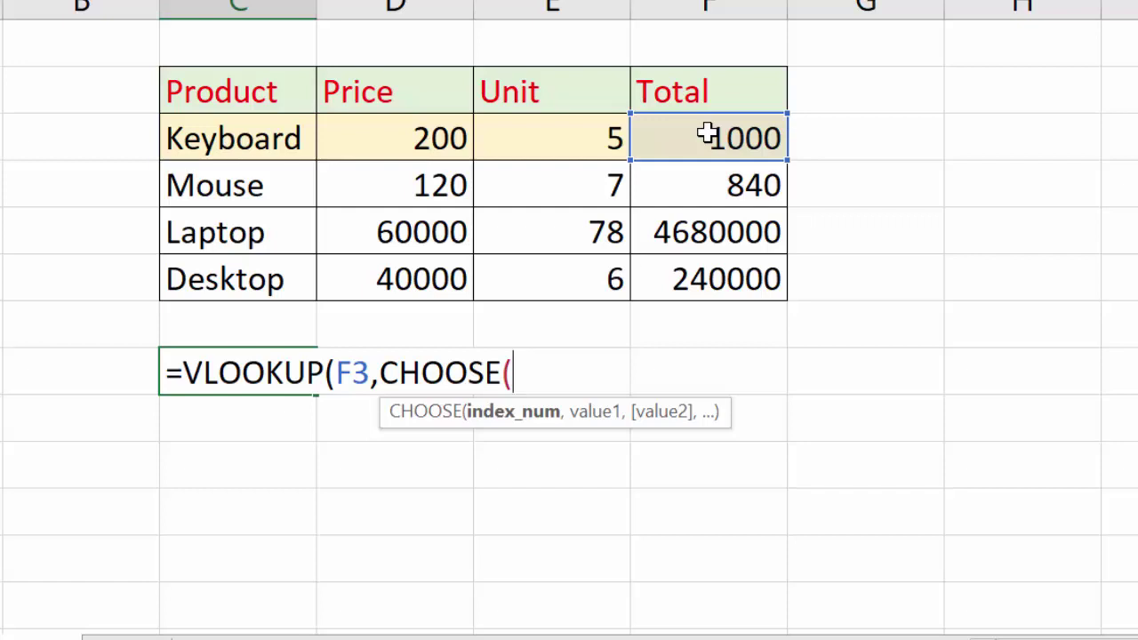
pyautogui.write('{')
pyautogui.write('1,')
pyautogui.write('2 ')
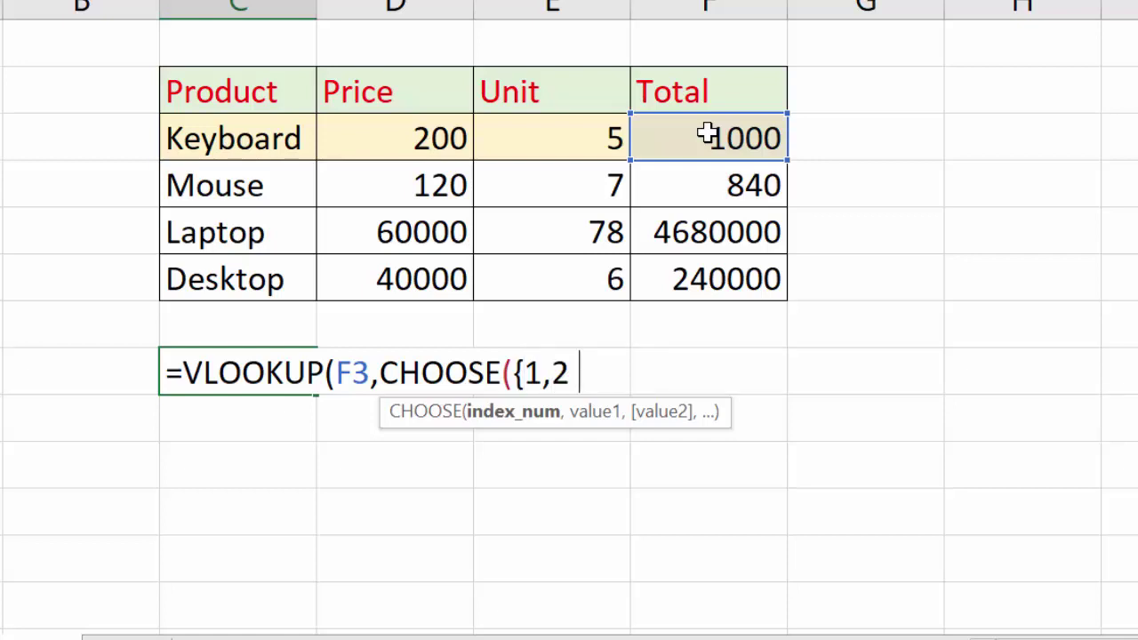
pyautogui.write(',3,')
pyautogui.write('4}')
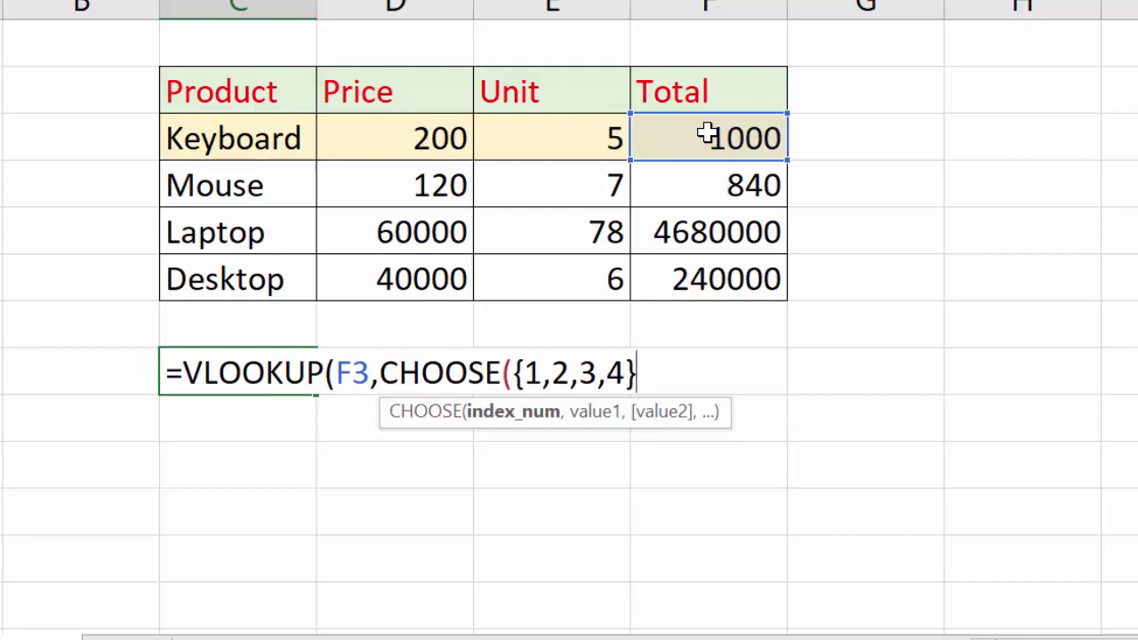
pyautogui.write(',')
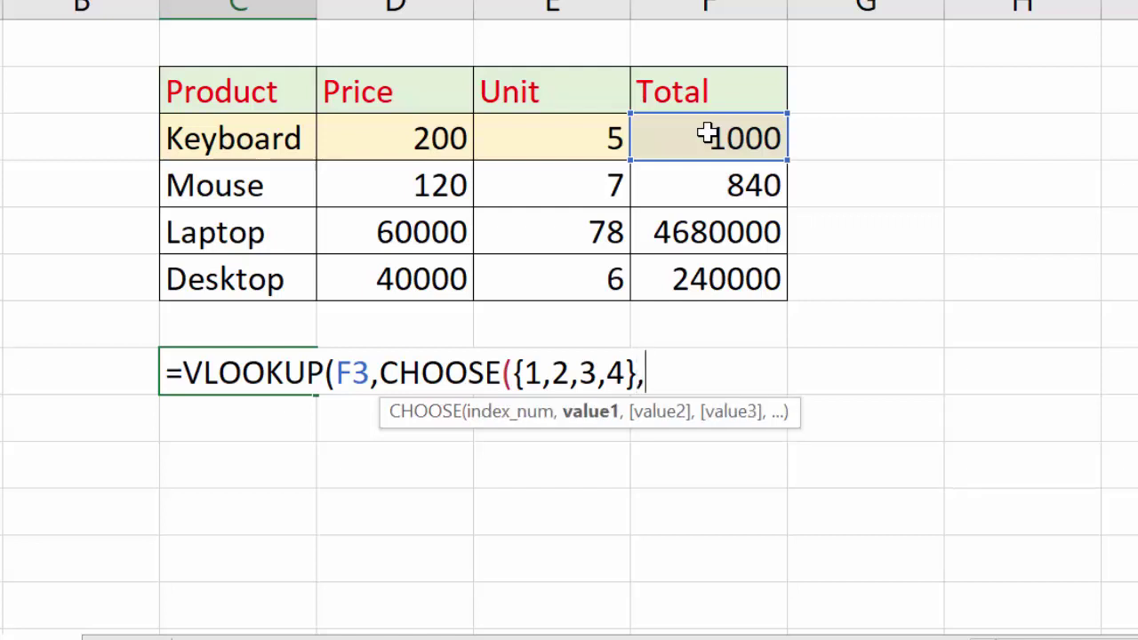
# - Add F3:F6, E3:E6, D3:D6 and C3:C6 to CHOOSE, then finish with ,{1,2,3,4},0)
pyautogui.moveTo(707, 133); pyautogui.dragTo(719, 256)
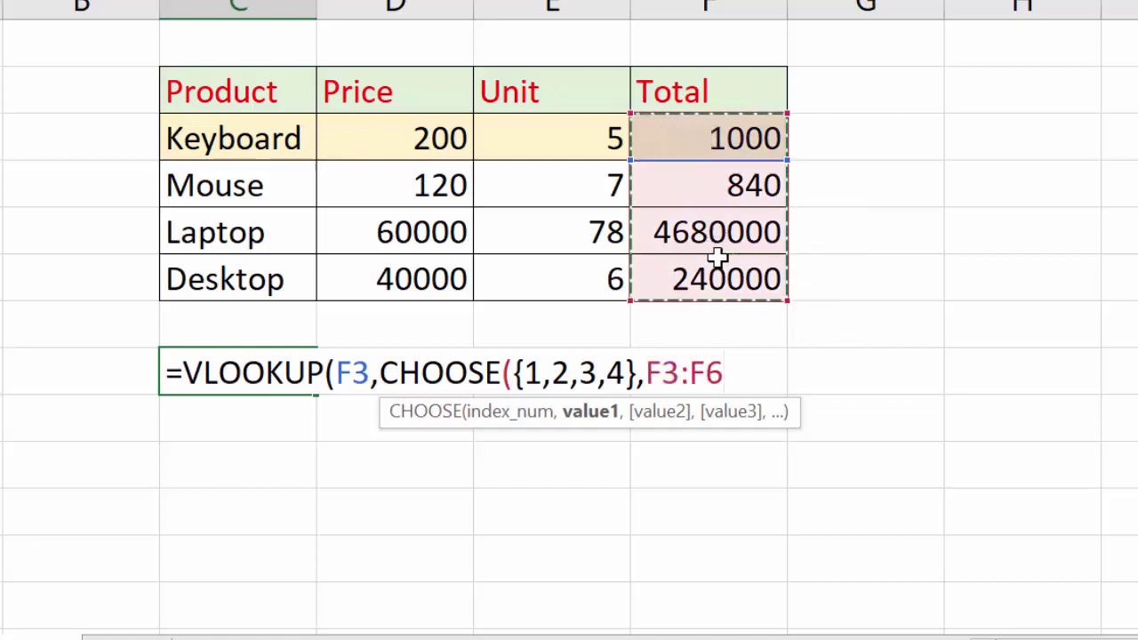
pyautogui.write(',')
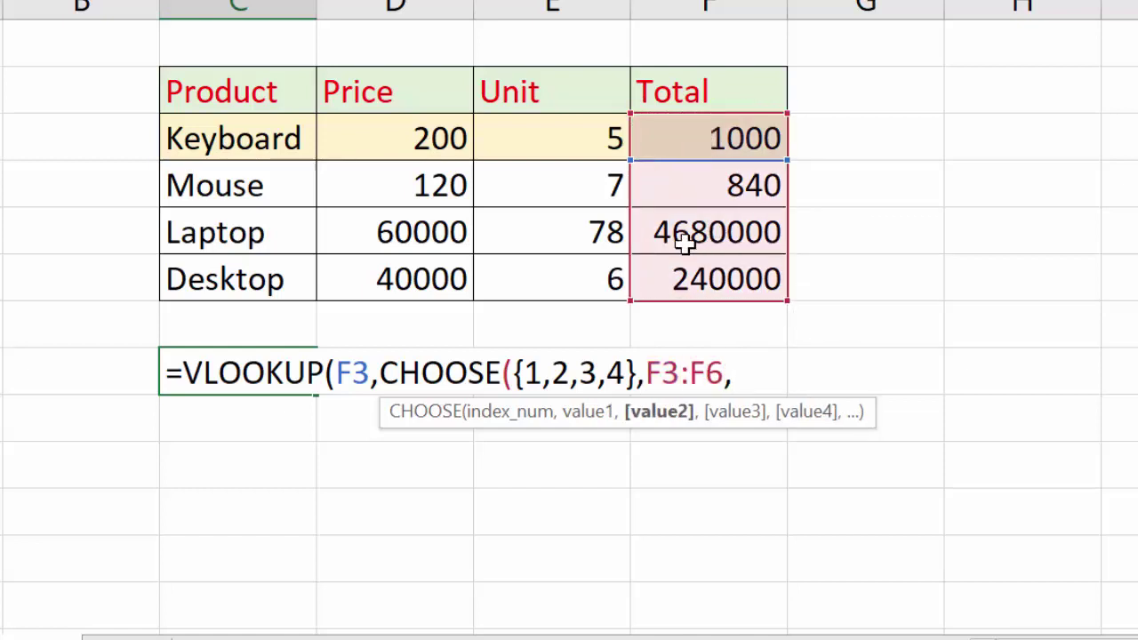
pyautogui.moveTo(537, 130); pyautogui.dragTo(521, 276)
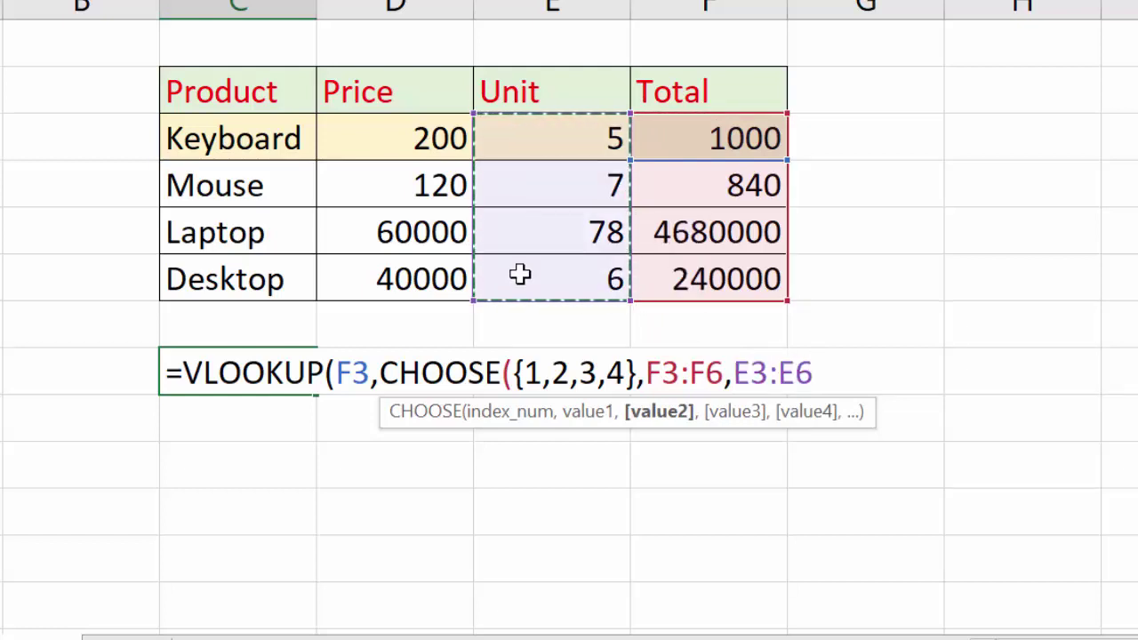
pyautogui.write(',')
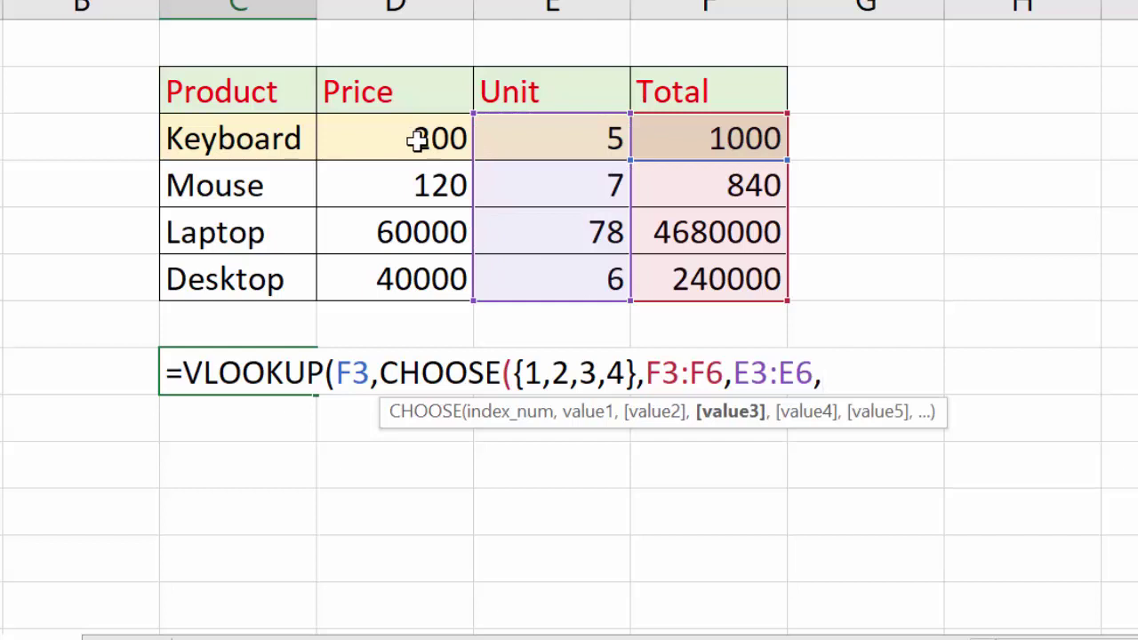
pyautogui.moveTo(417, 140); pyautogui.dragTo(414, 265)
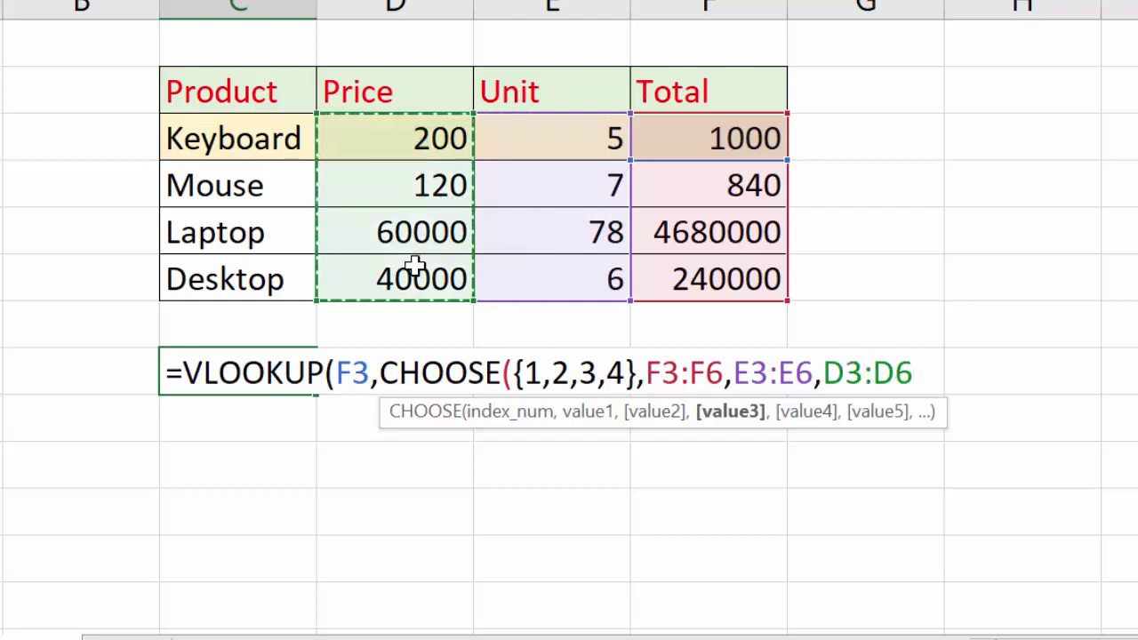
pyautogui.write(',')
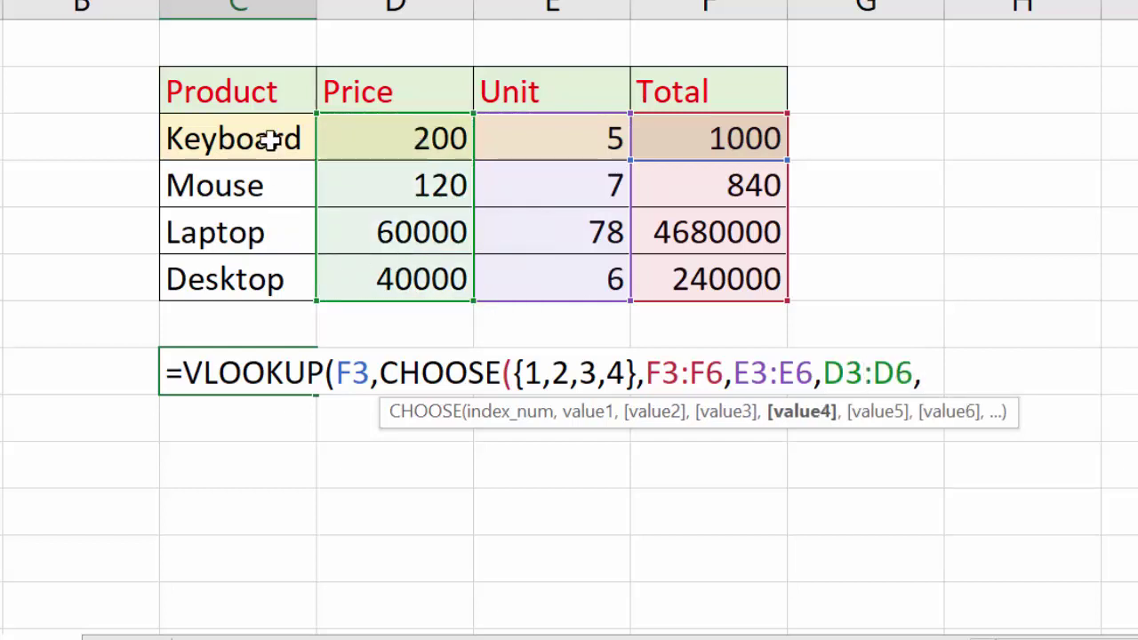
pyautogui.moveTo(269, 140); pyautogui.dragTo(273, 268)
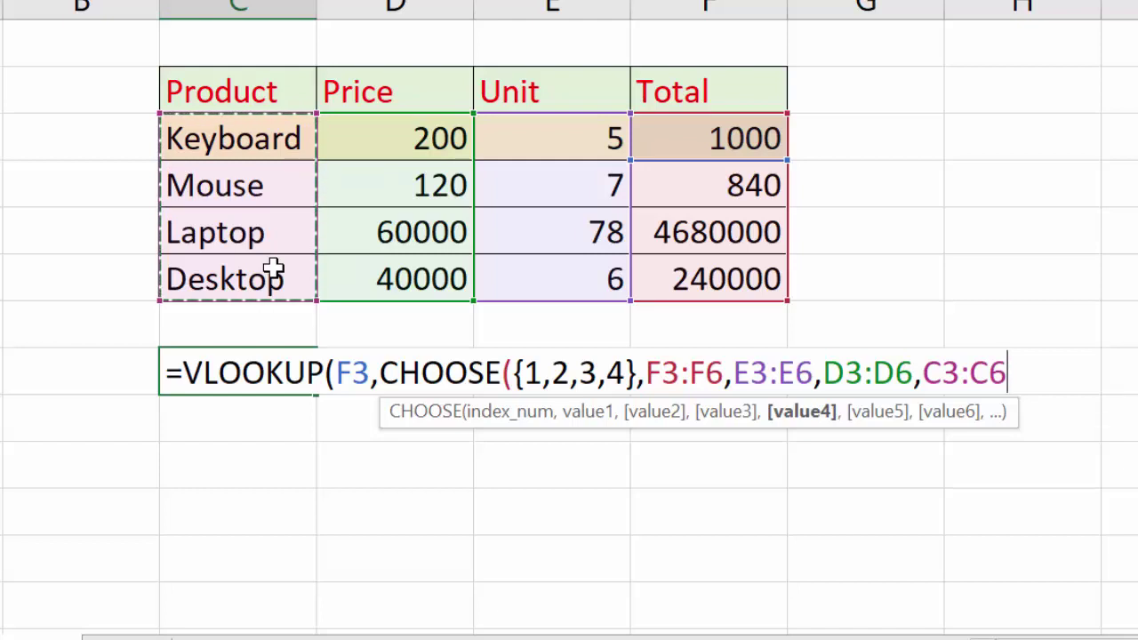
pyautogui.write(')')
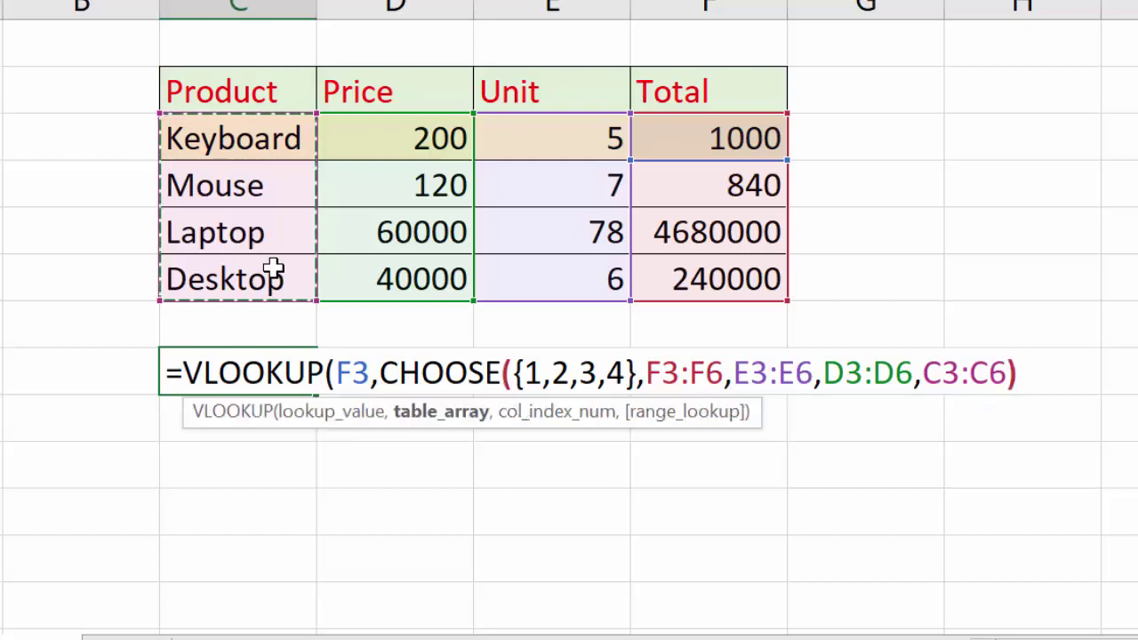
pyautogui.write(',')
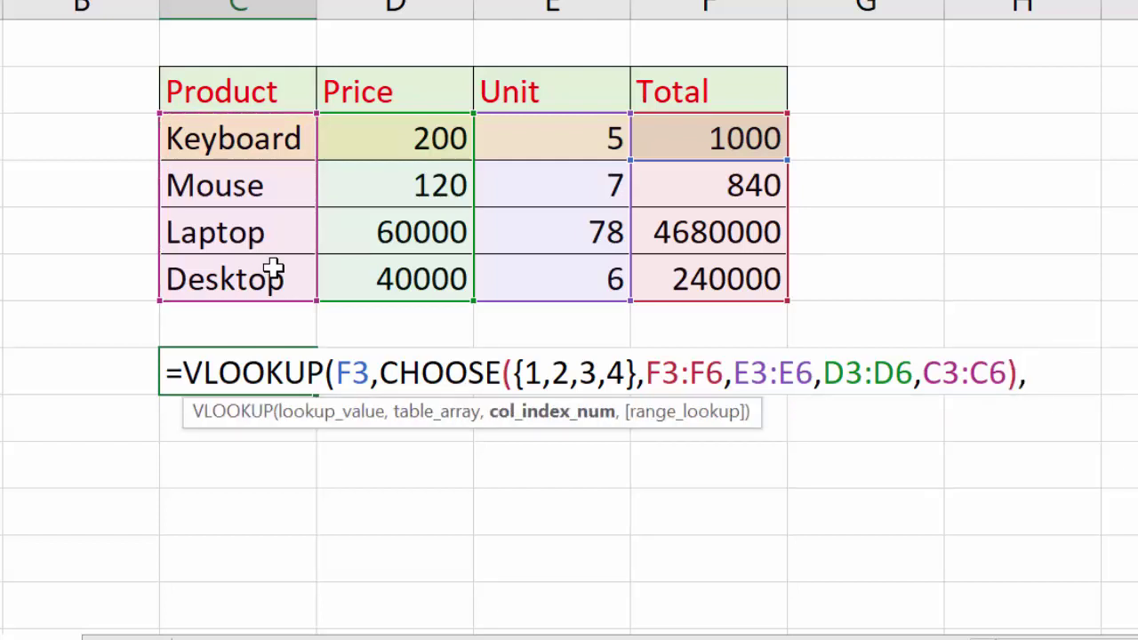
pyautogui.write('{')
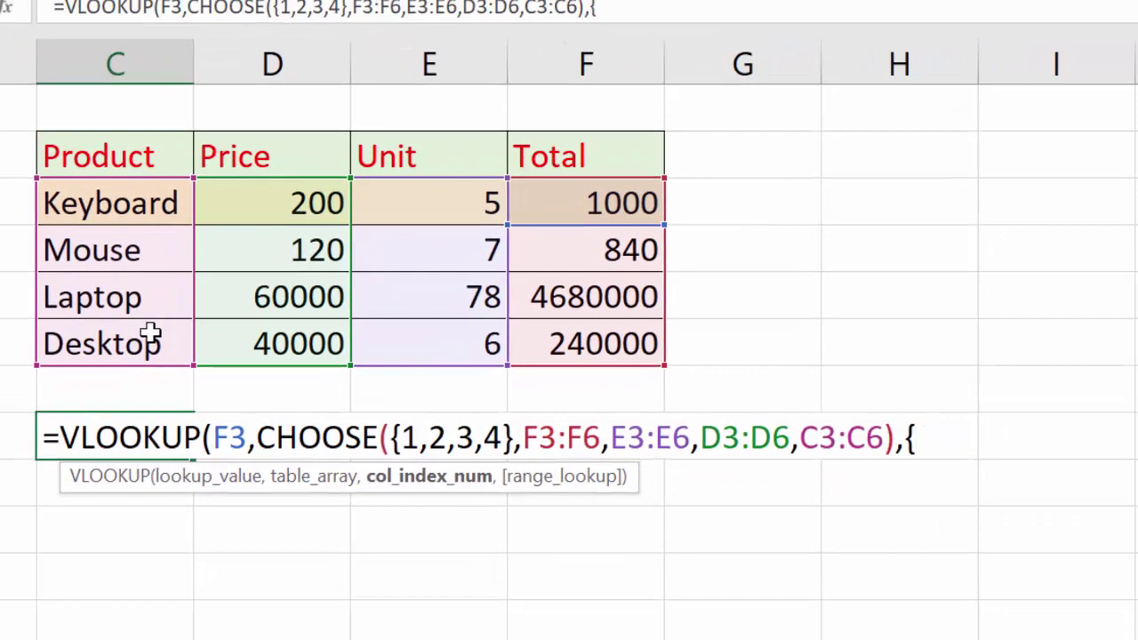
pyautogui.write('1,2')
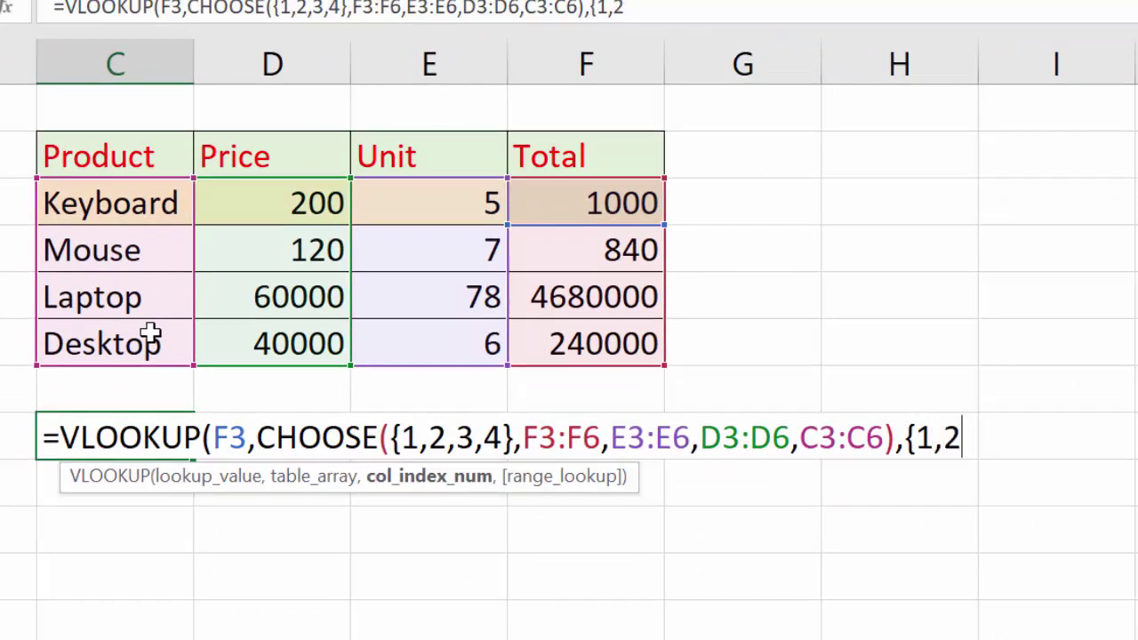
pyautogui.write(',3,')
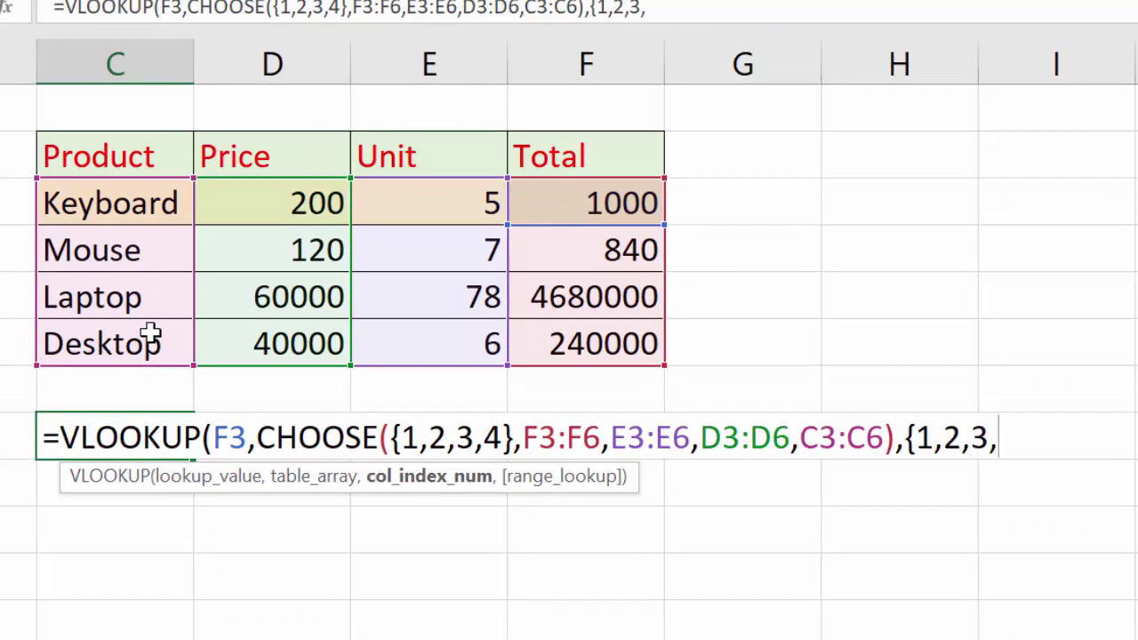
pyautogui.write('4}')
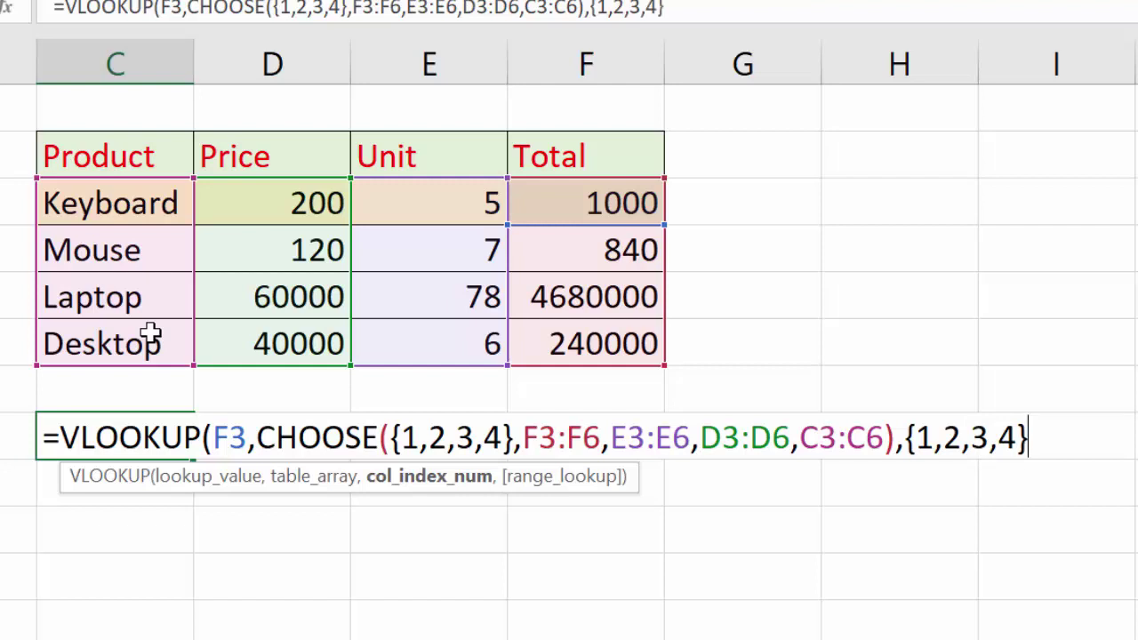
pyautogui.write(',')
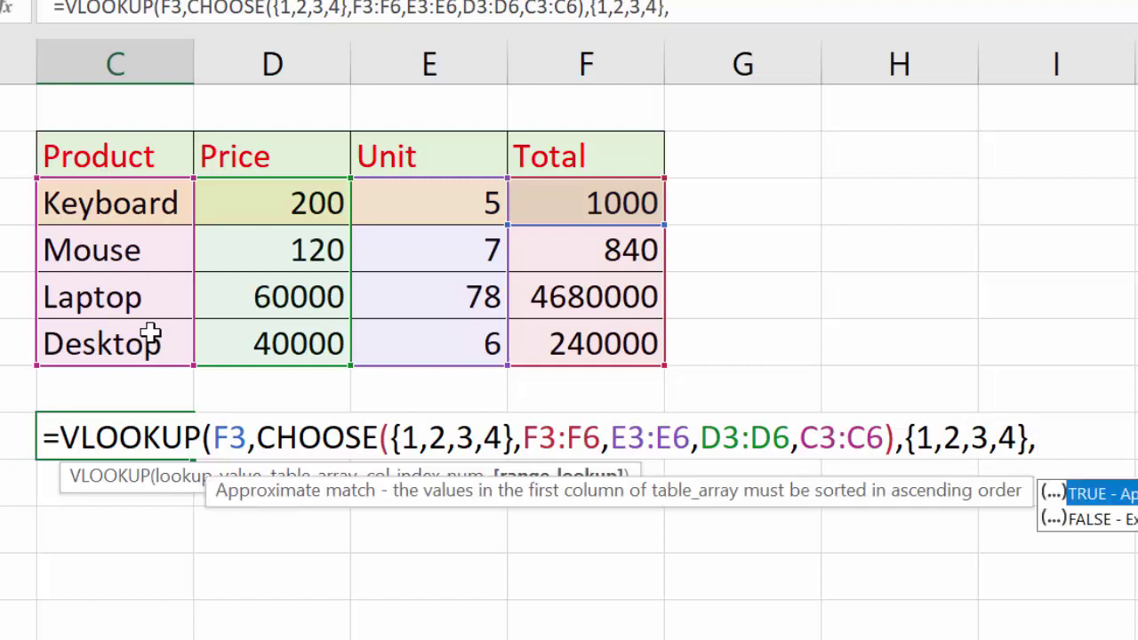
pyautogui.write('0)')
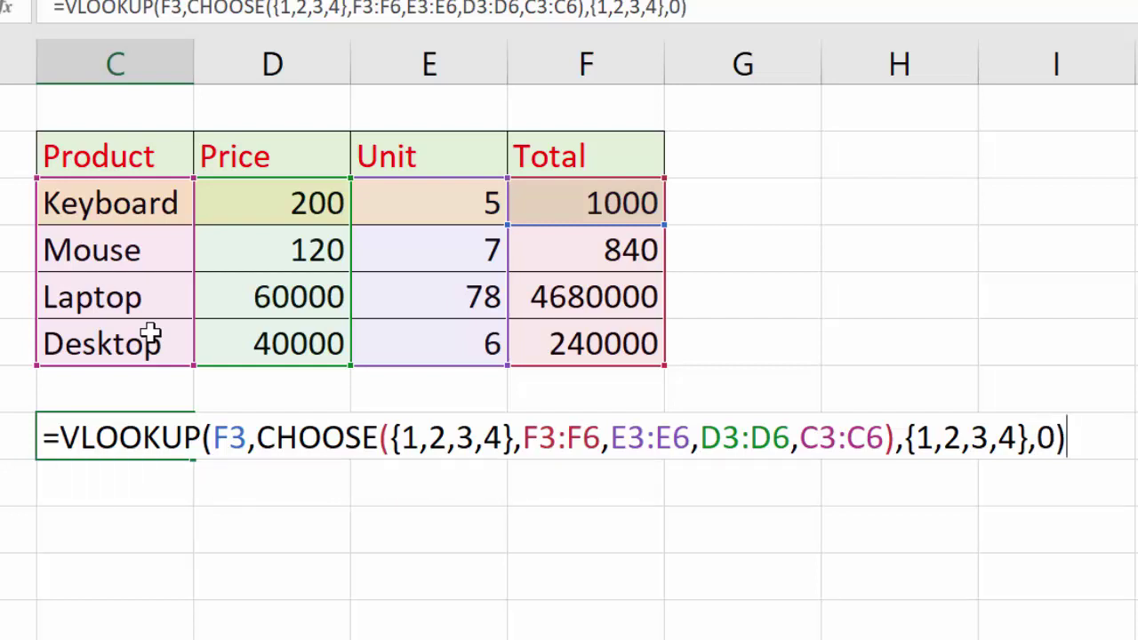
# - Commit the formula showing 1000 and select its result row from column C to F
pyautogui.press('Return')
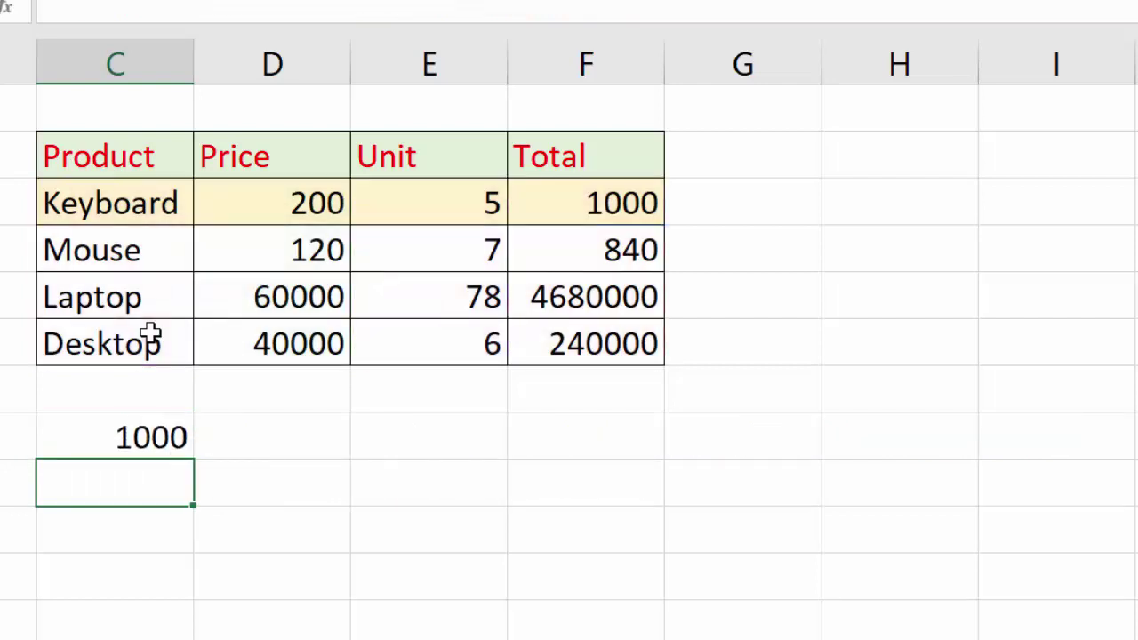
pyautogui.click(149, 435)
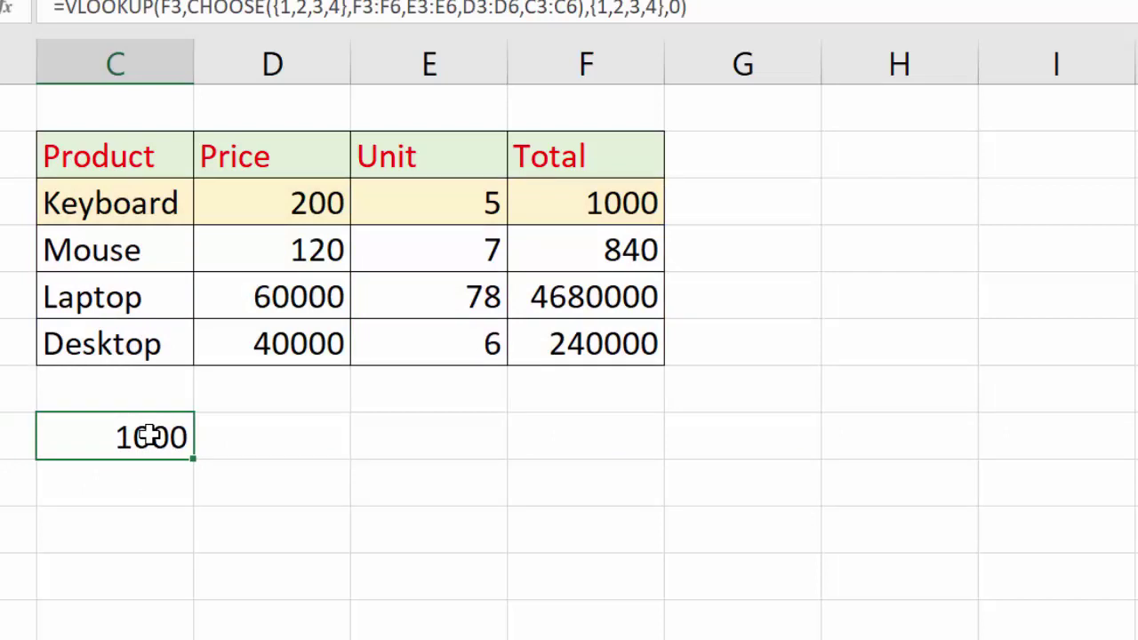
pyautogui.moveTo(149, 436)
pyautogui.mouseDown()
pyautogui.moveTo(620, 396)
pyautogui.moveTo(628, 422)
pyautogui.moveTo(667, 418)
pyautogui.mouseUp()
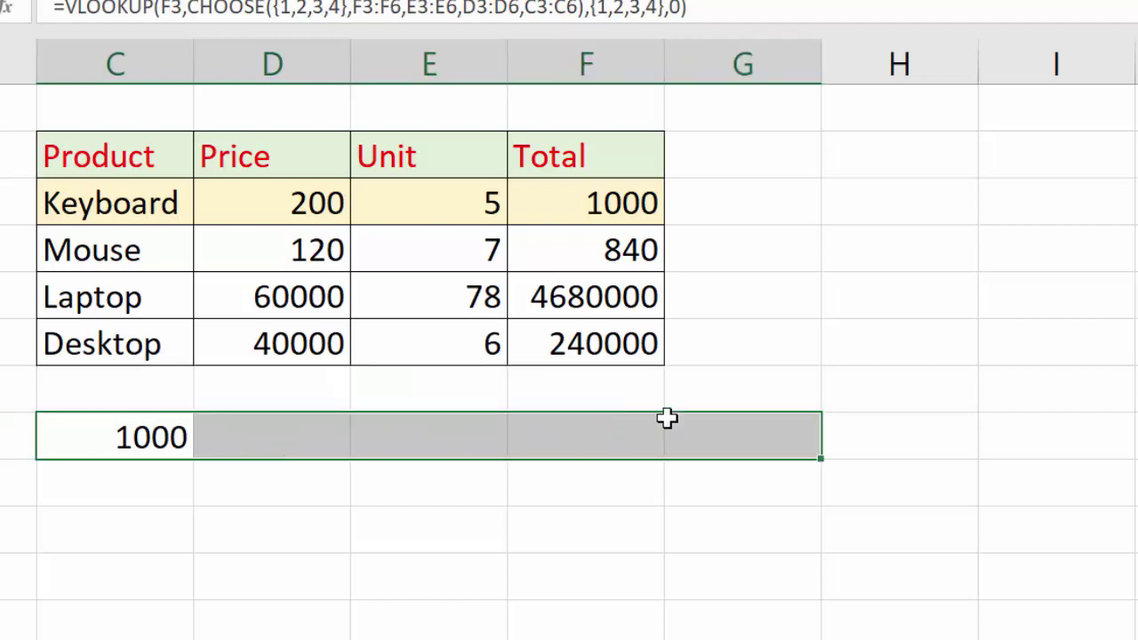
pyautogui.click(125, 524)
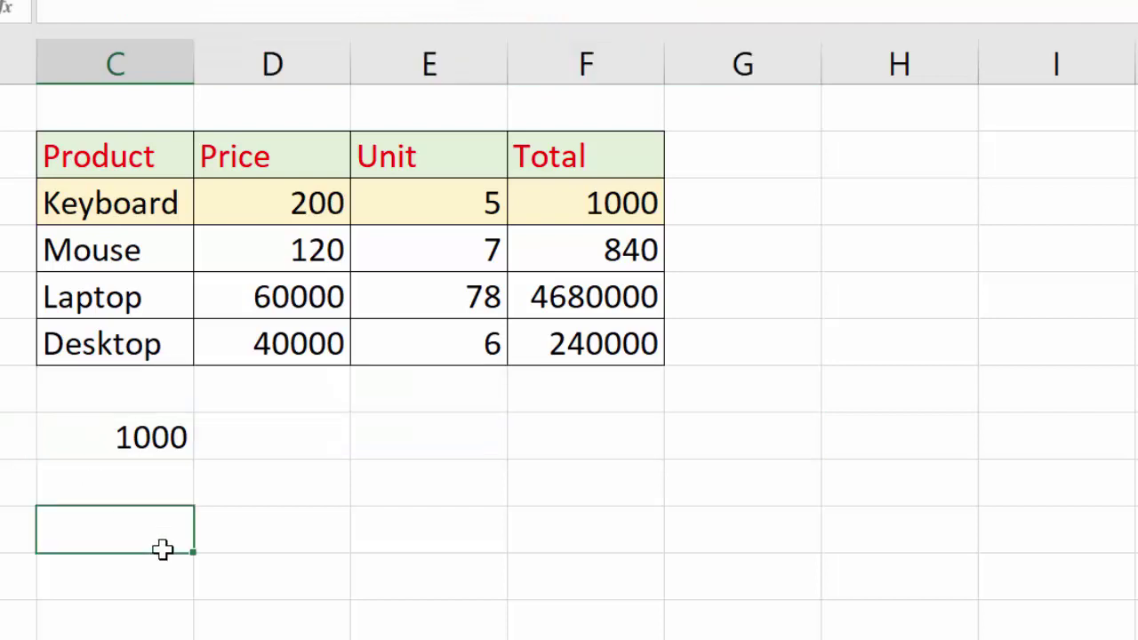
pyautogui.click(147, 444)
pyautogui.moveTo(144, 446)
pyautogui.mouseDown()
pyautogui.moveTo(254, 480)
pyautogui.moveTo(561, 441)
pyautogui.mouseUp()
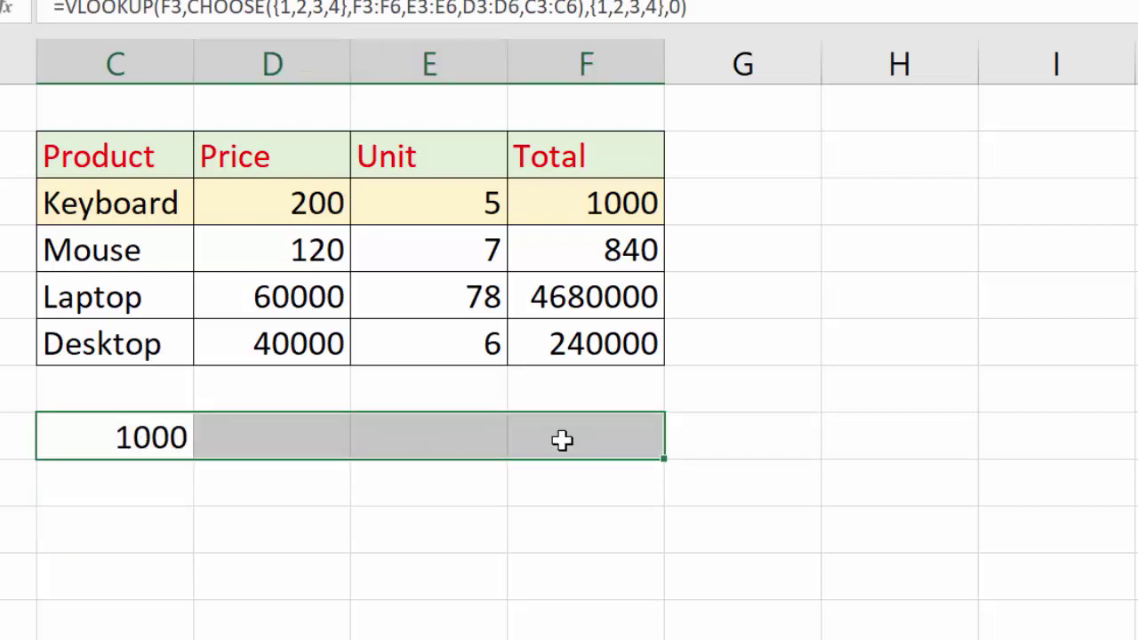
# - Enter the formula as an array across C8:F8, returning 1000, 5, 200 and Keyboard
pyautogui.press('F2')
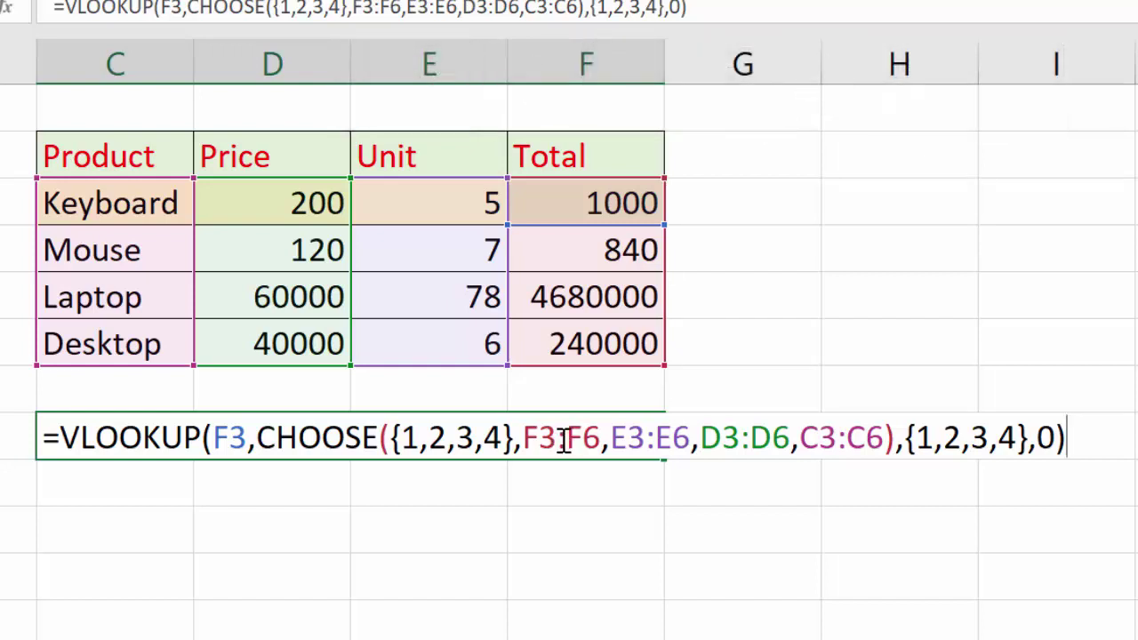
pyautogui.hotkey('ctrl', 'shift', 'Return')
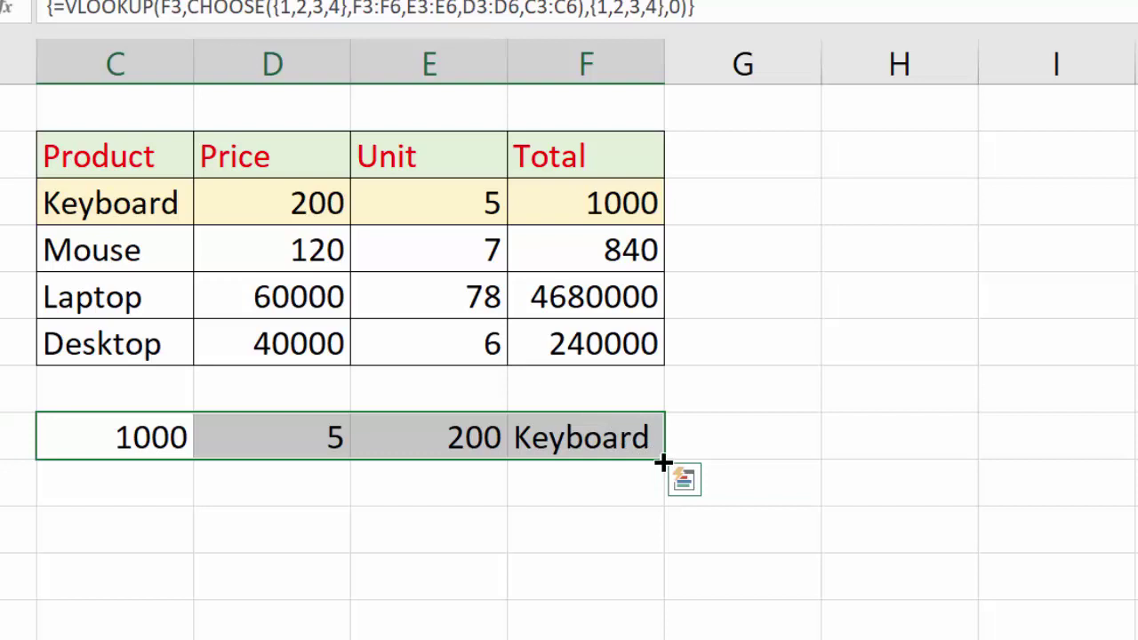
# - Fill the array formula down to reverse the Mouse, Laptop and Desktop rows
pyautogui.moveTo(663, 461); pyautogui.dragTo(663, 563)
pyautogui.moveTo(666, 627); pyautogui.dragTo(662, 637)
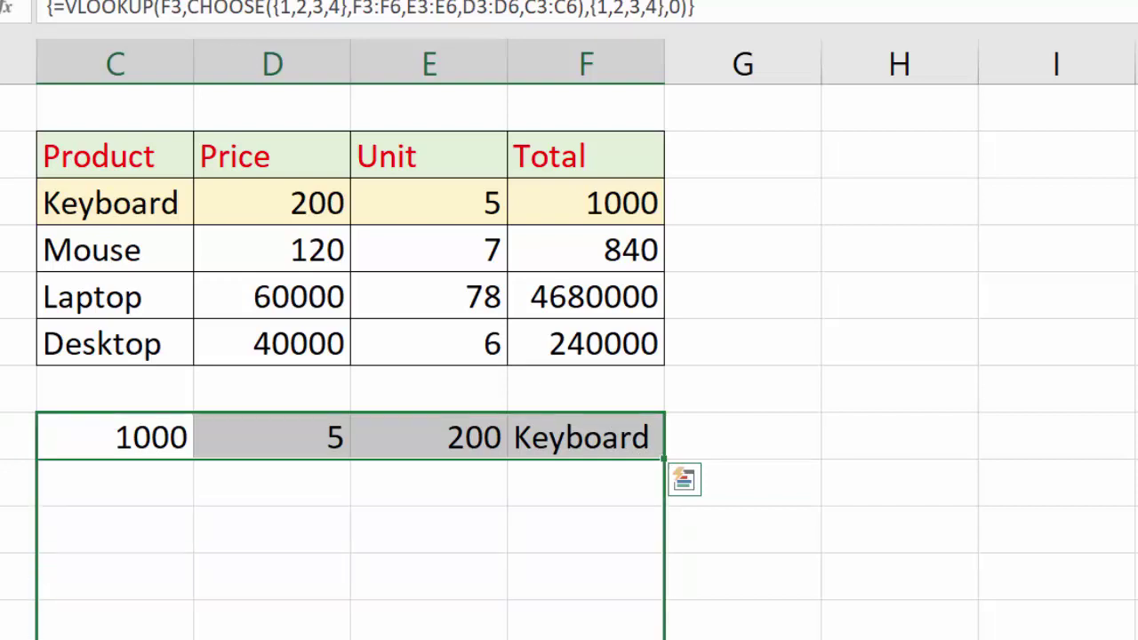
pyautogui.hotkey('ctrl', 'd')
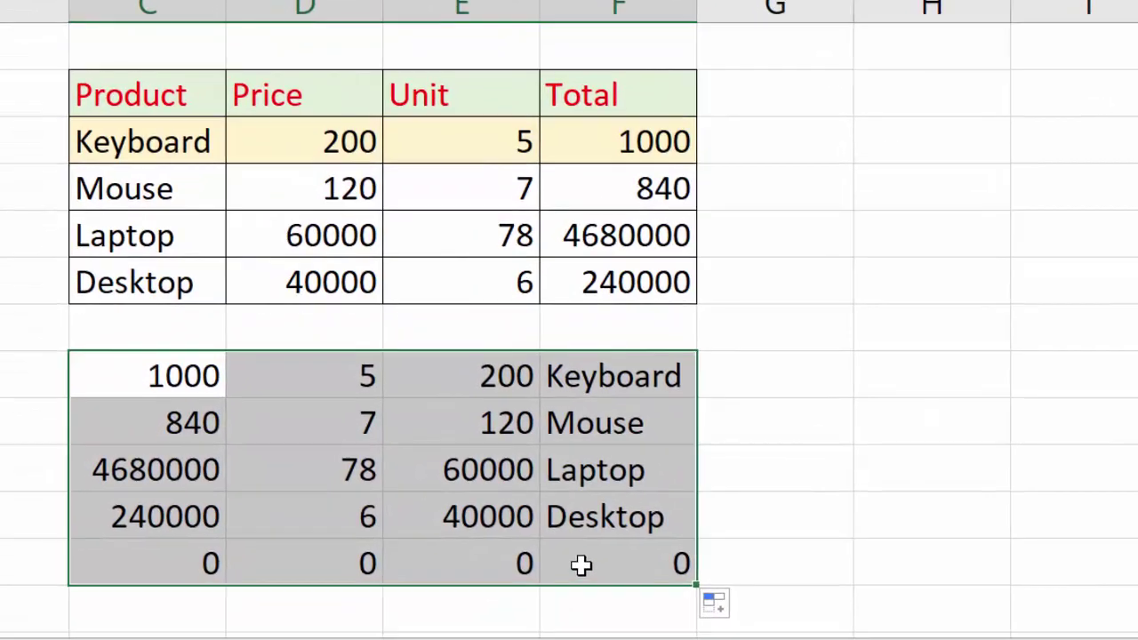
# - Delete the extra row of zeros below the results
pyautogui.moveTo(597, 568); pyautogui.dragTo(210, 569)
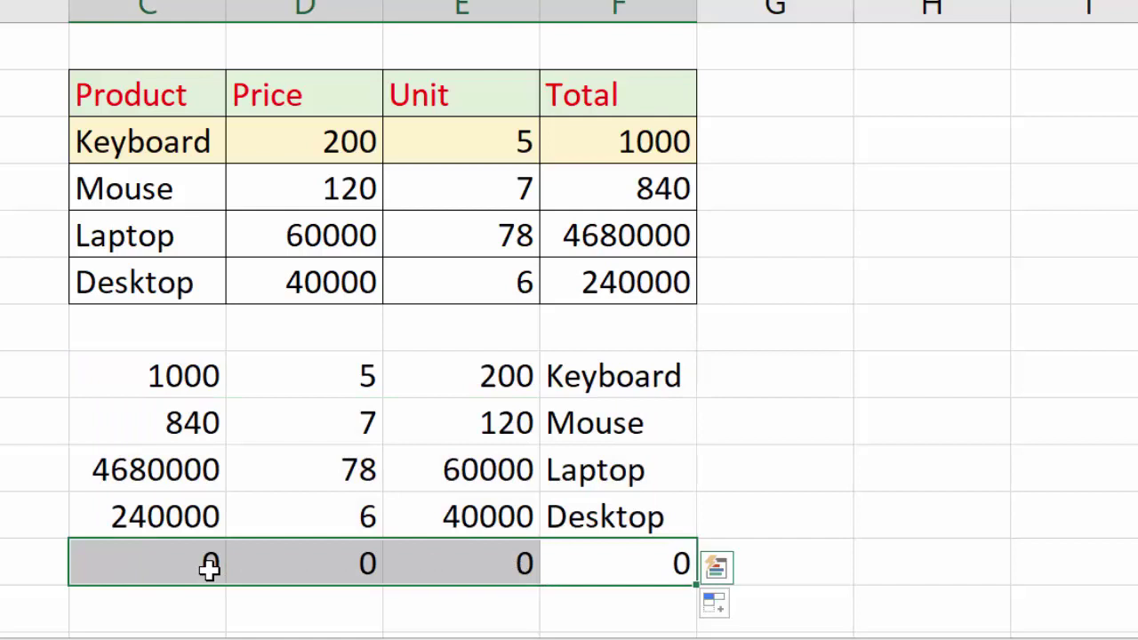
pyautogui.press('Delete')
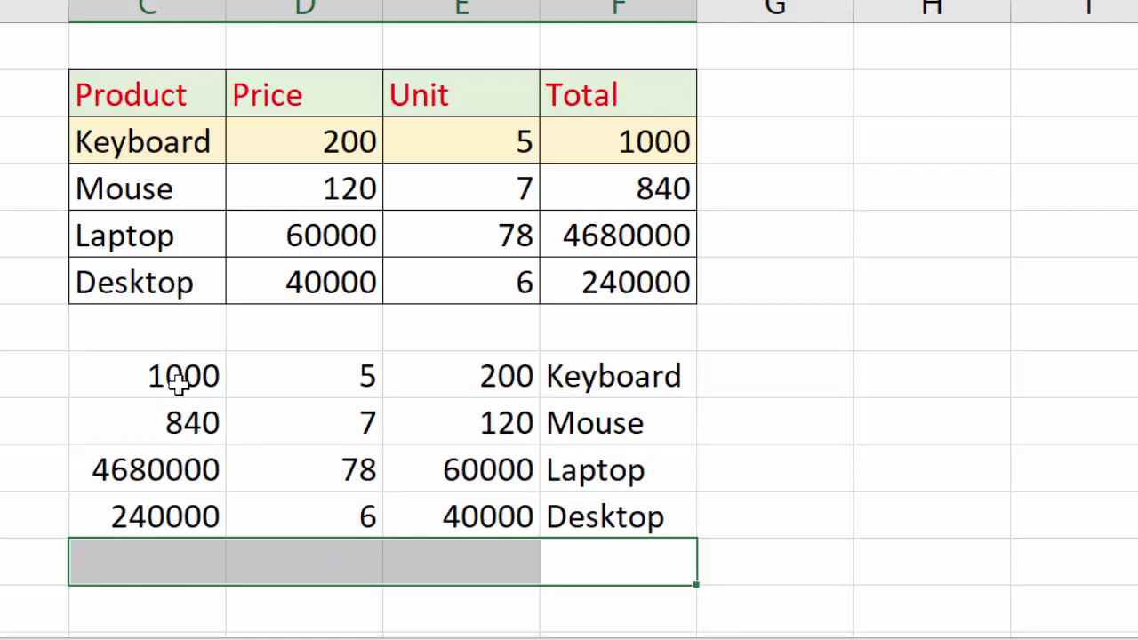
pyautogui.click(178, 380)
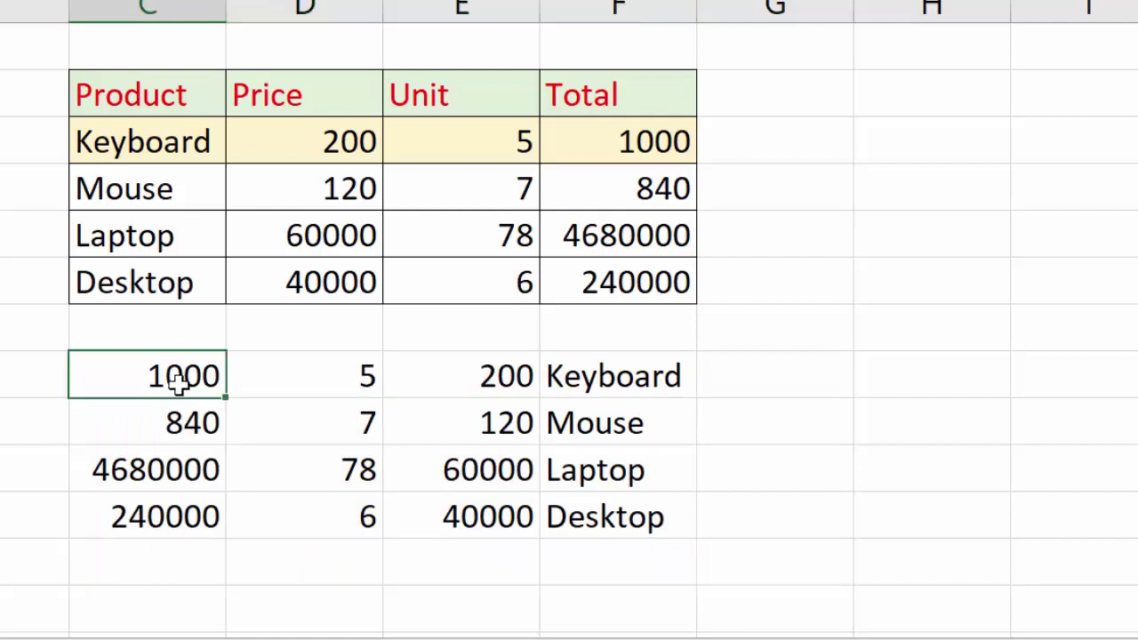